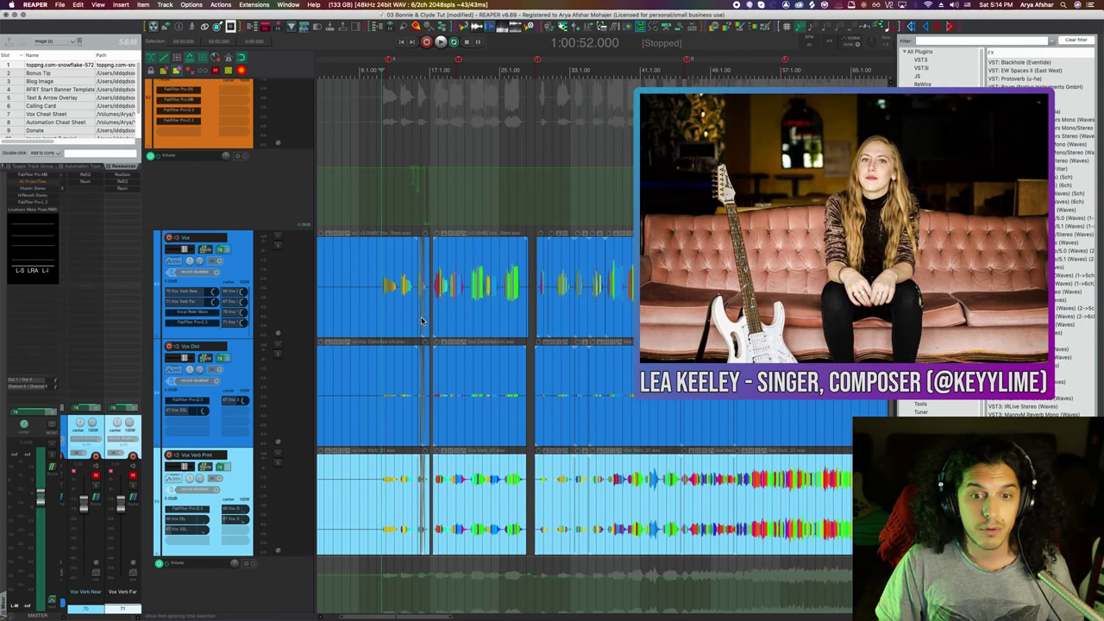
- Mute the Vox Verb Print track
scroll(488, 313, right, 2)
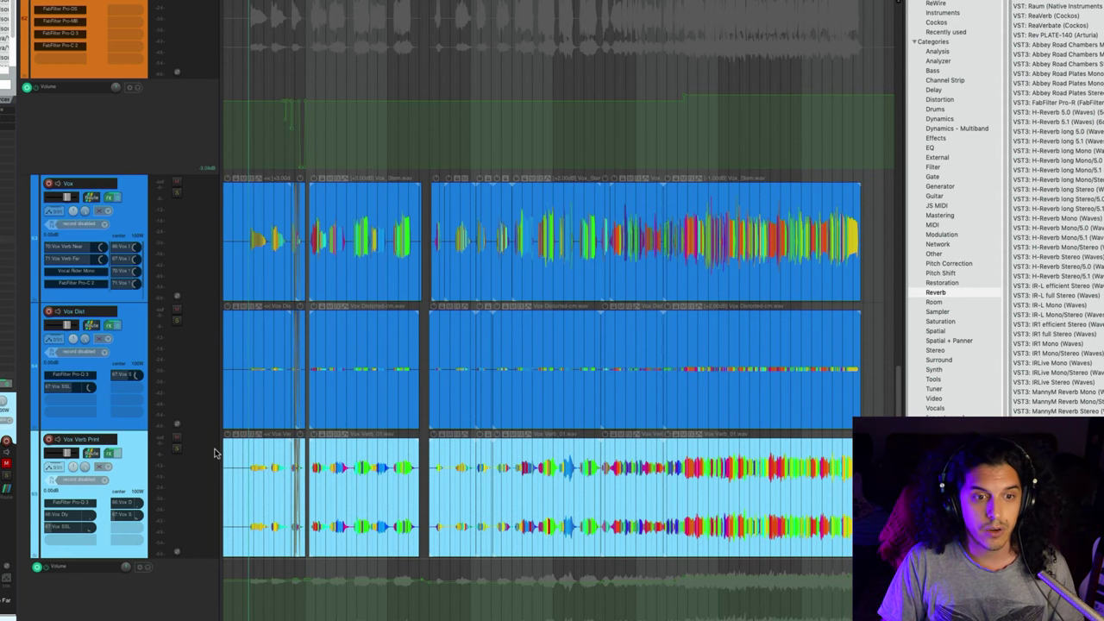
click(177, 440)
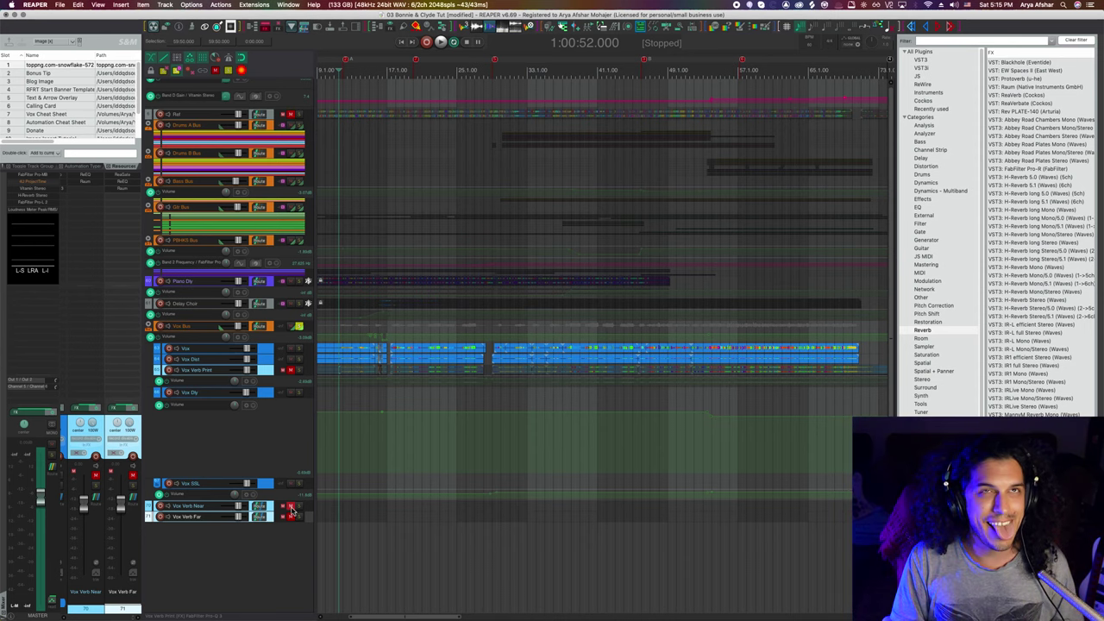
- Zoom to the Vox tracks, play the vocal through, then stop playback
key(z)
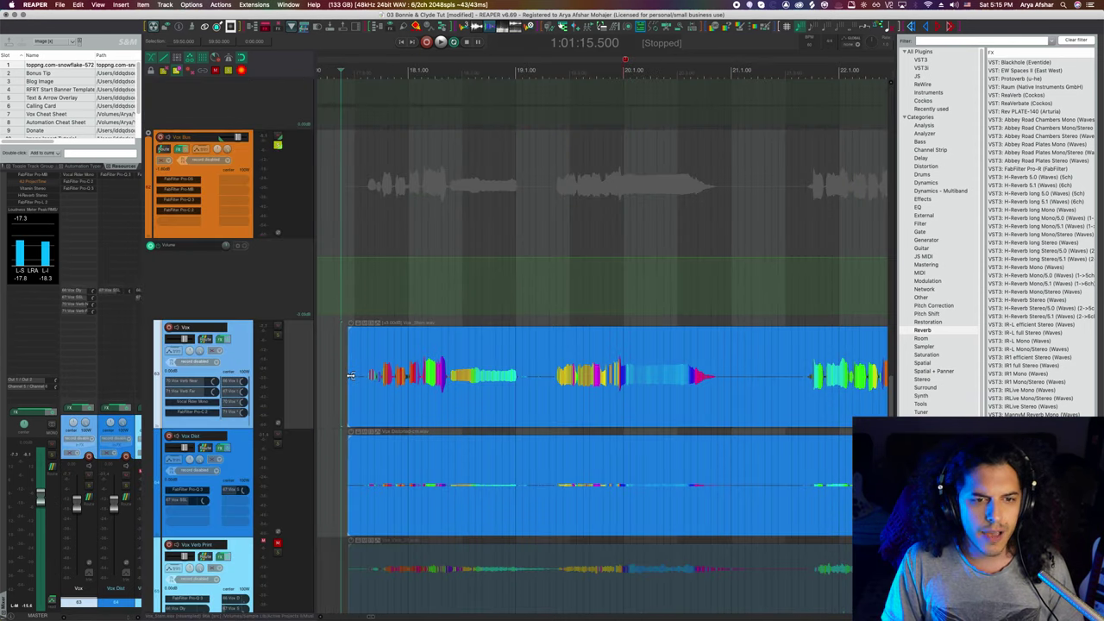
key(space)
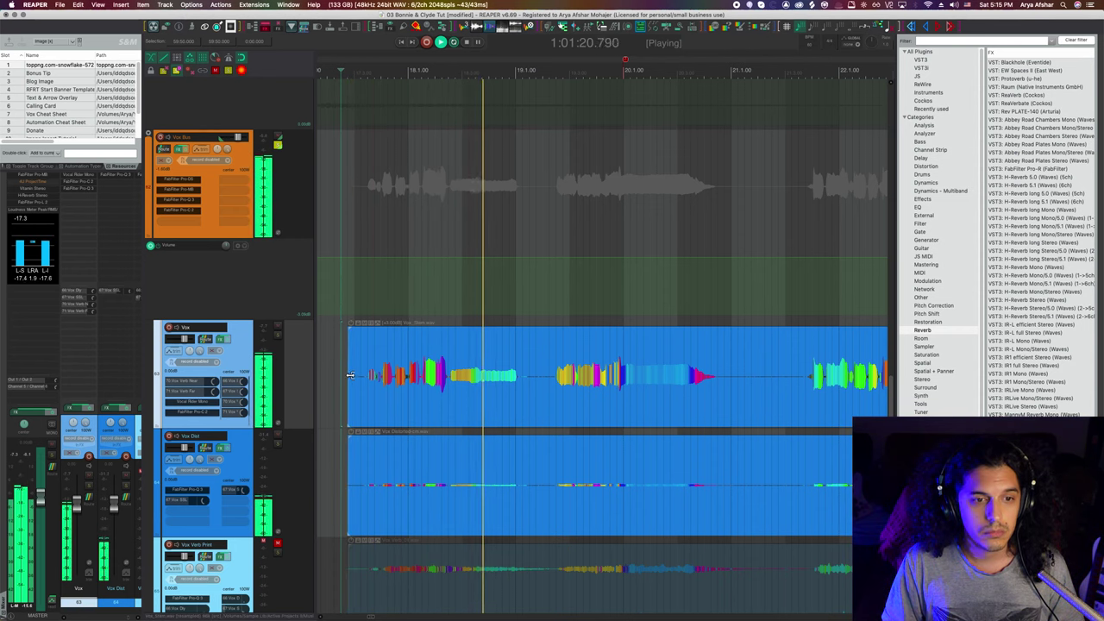
scroll(350, 376, right, 2)
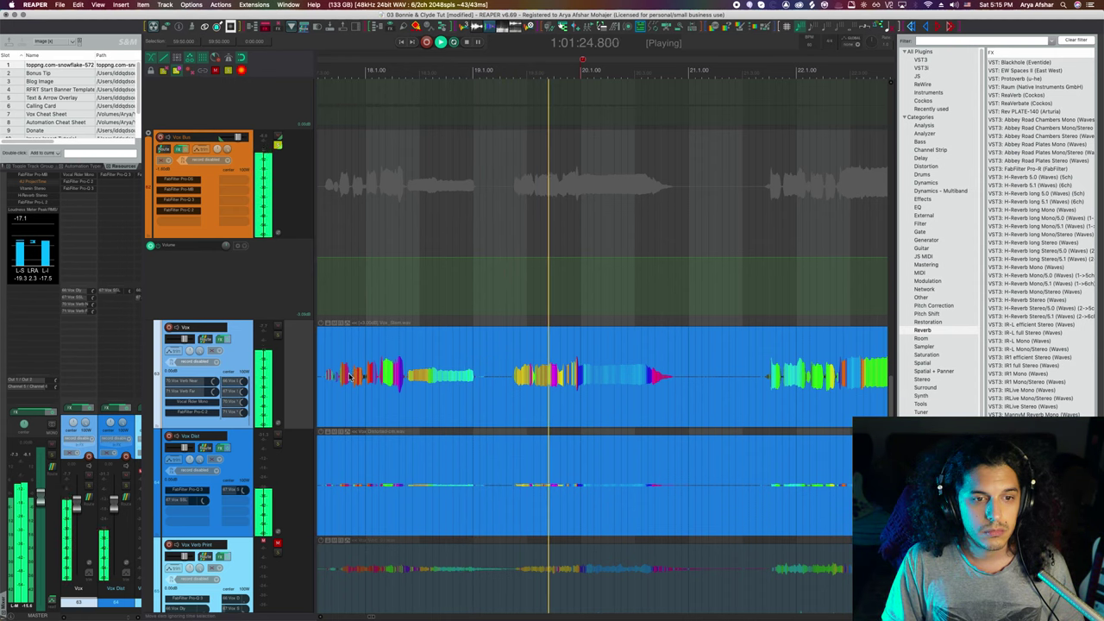
scroll(350, 376, right, 1)
scroll(350, 376, right, 1)
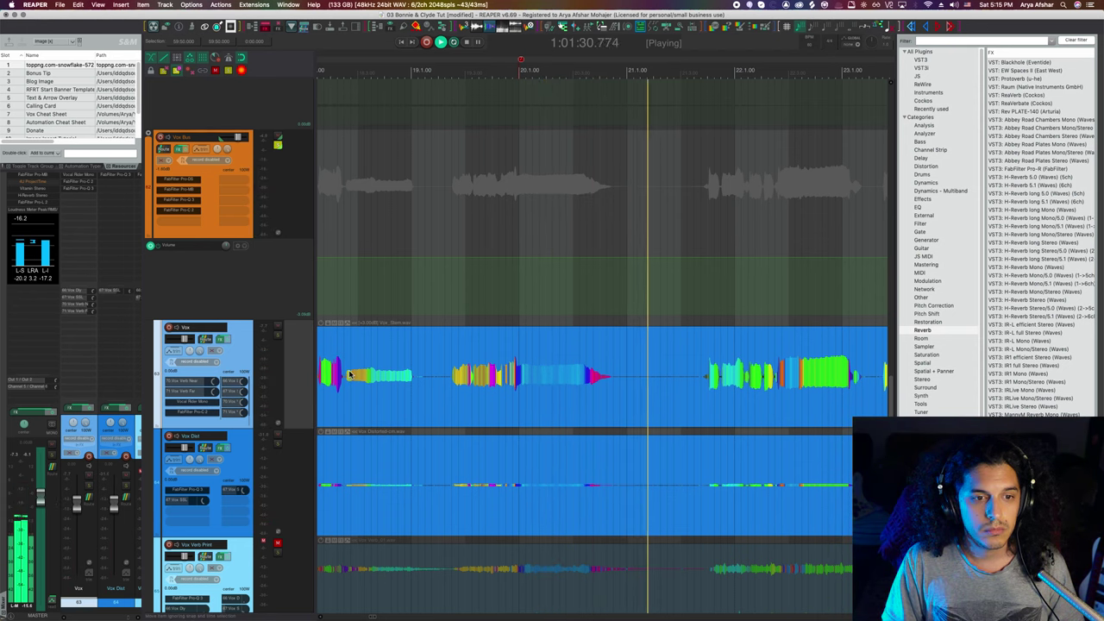
scroll(350, 376, right, 3)
scroll(350, 376, right, 4)
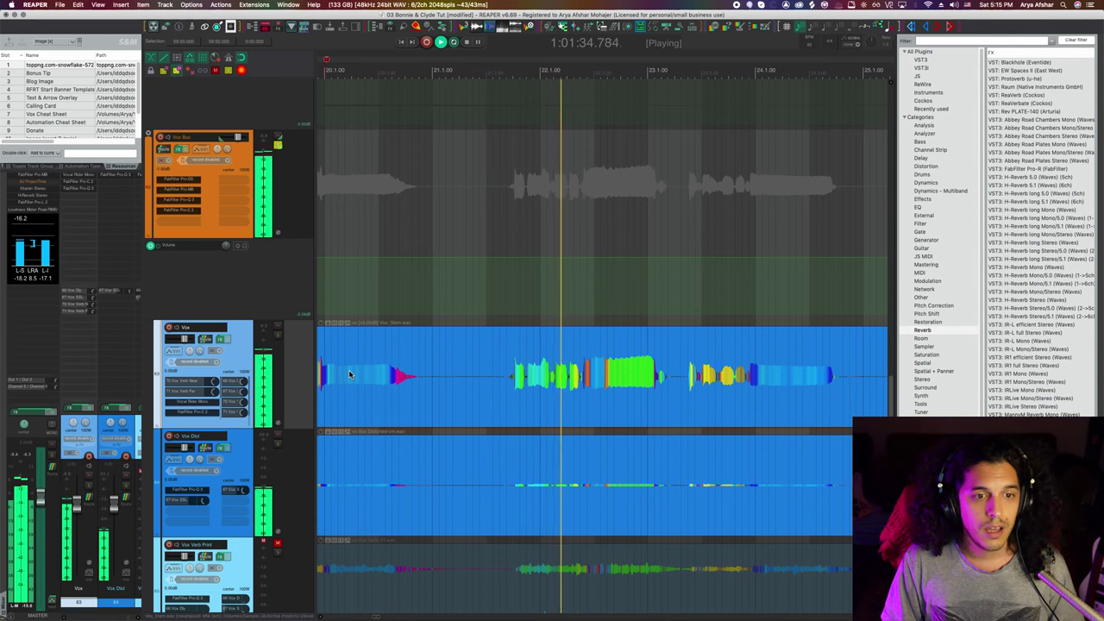
key(space)
- Select a stretch of the Vox vocal item and play it back
scroll(639, 390, down, 5)
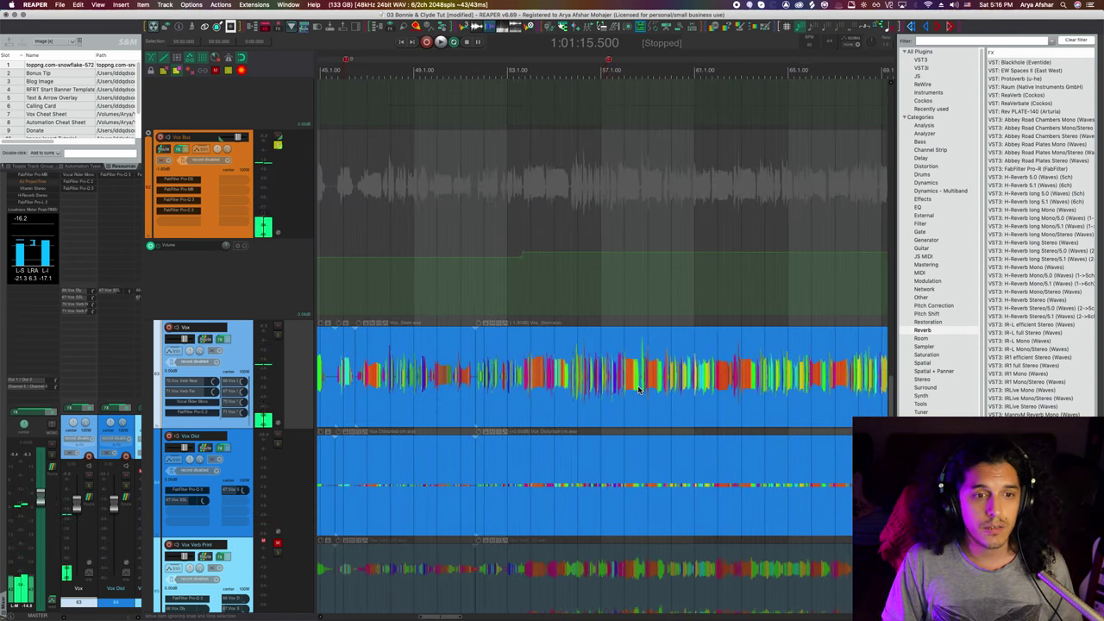
scroll(603, 388, up, 2)
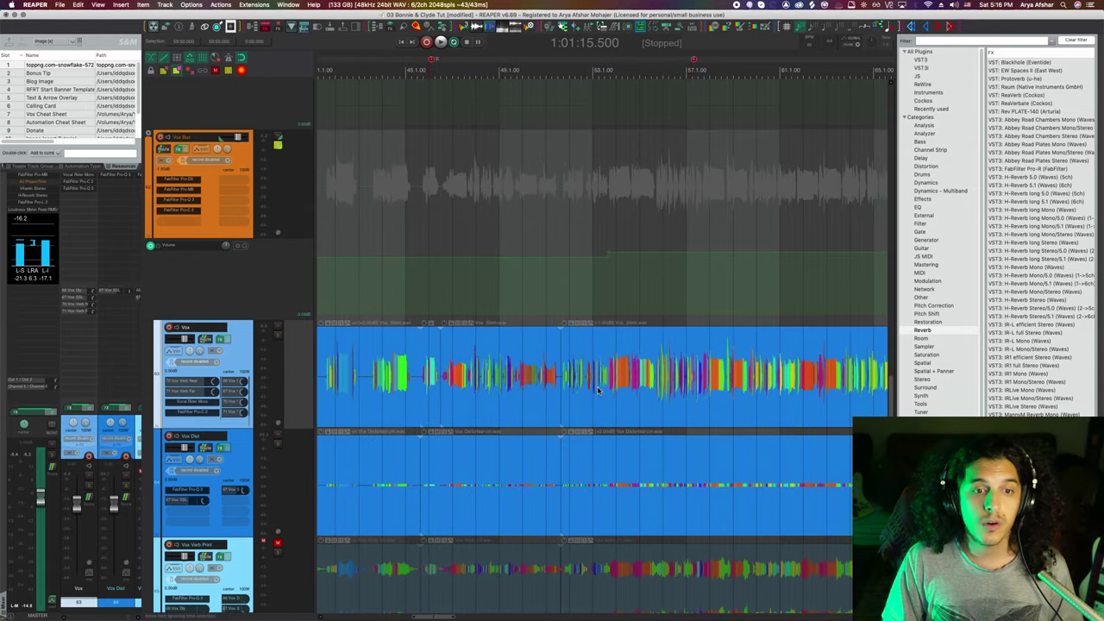
click(542, 404)
key(space)
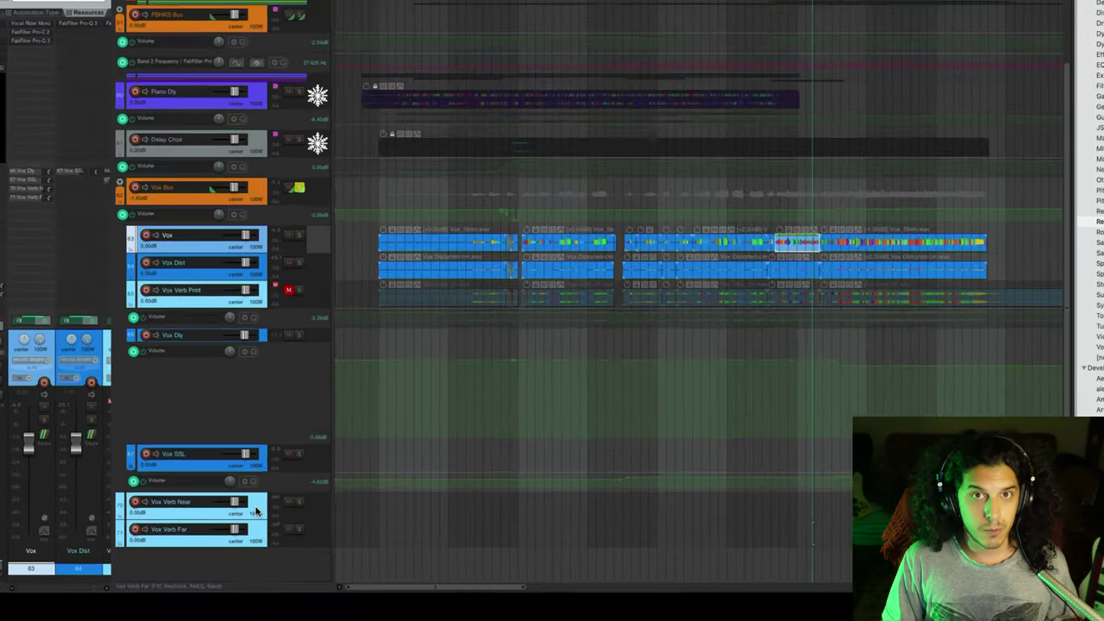
- Confirm Vox Verb Near and Far both receive Vox in Pre-FX mode, then close their routing windows
click(256, 509)
shift+click(259, 539)
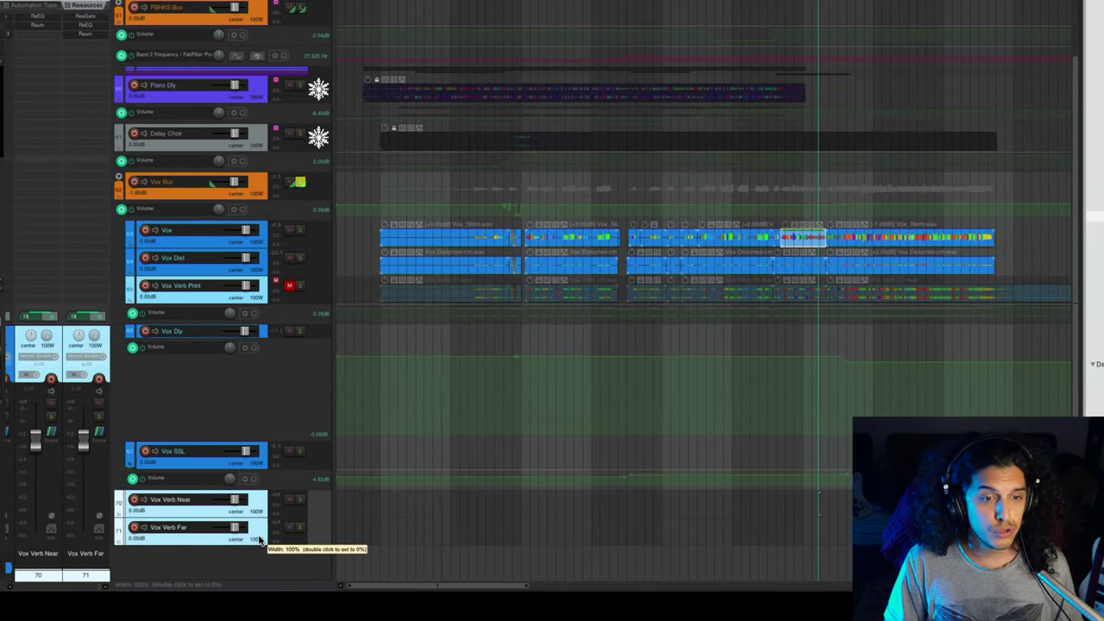
click(52, 436)
drag(702, 452, 652, 445)
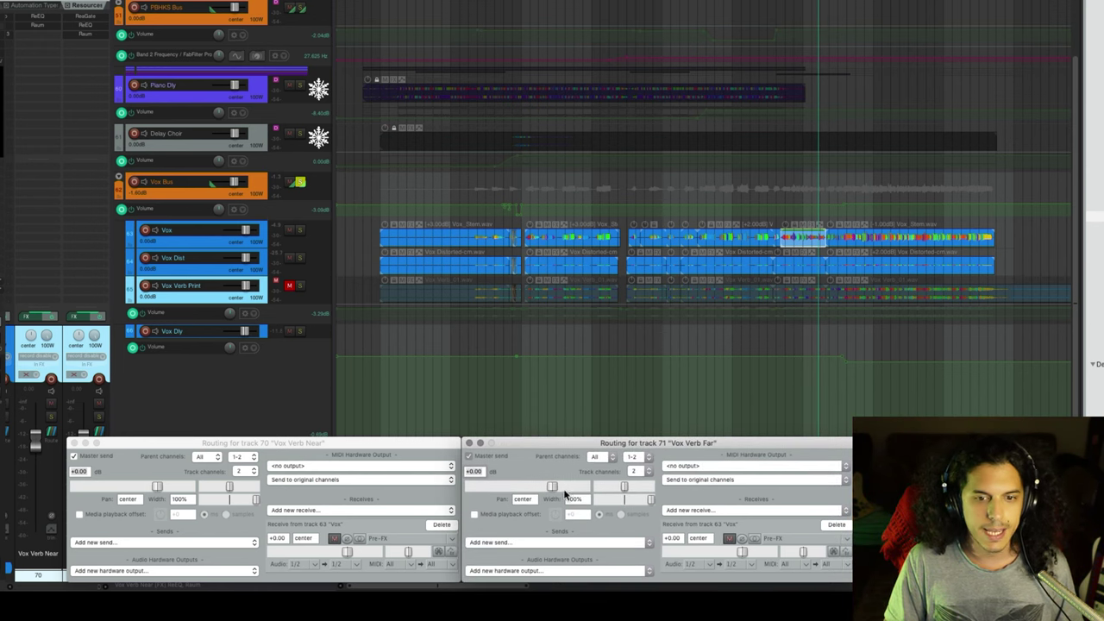
click(450, 540)
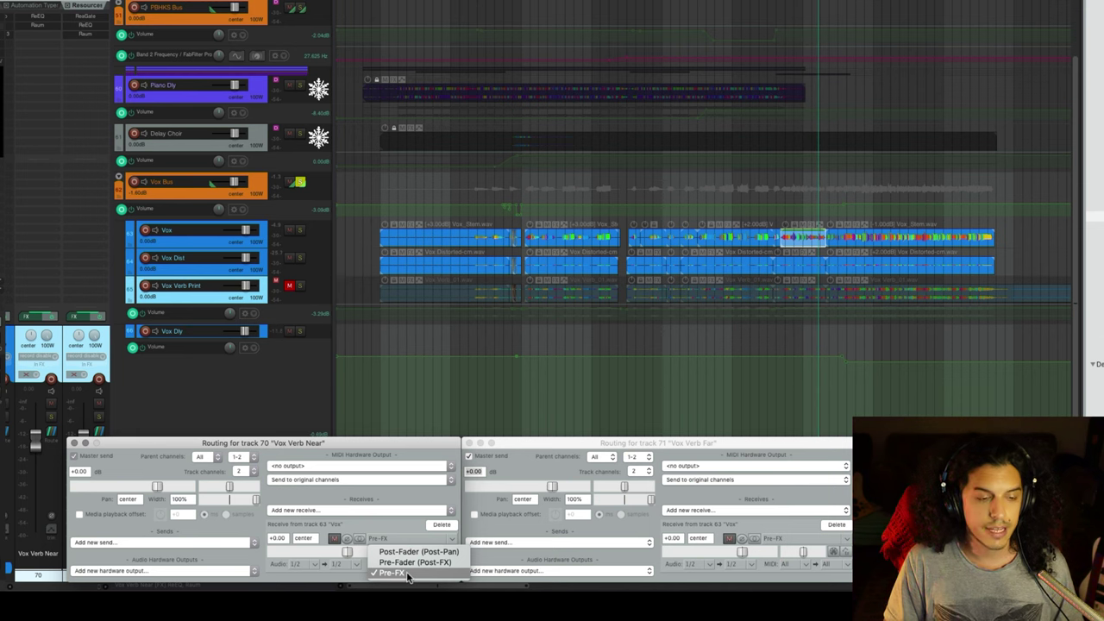
click(408, 573)
click(74, 442)
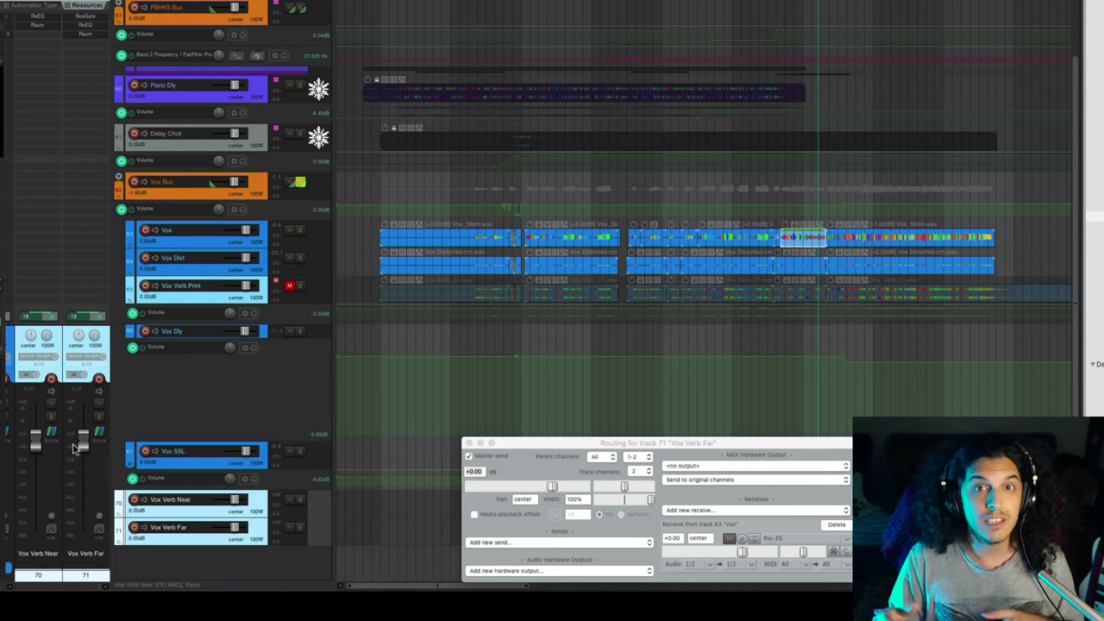
click(469, 442)
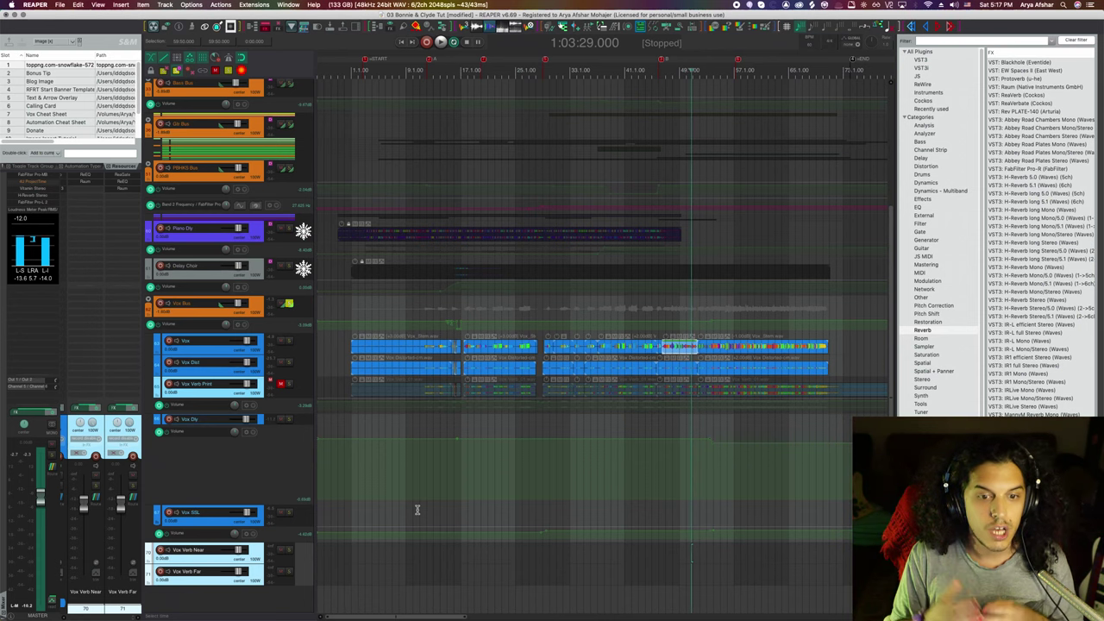
- Select the Vox track so its strip shows in the mixer
click(248, 350)
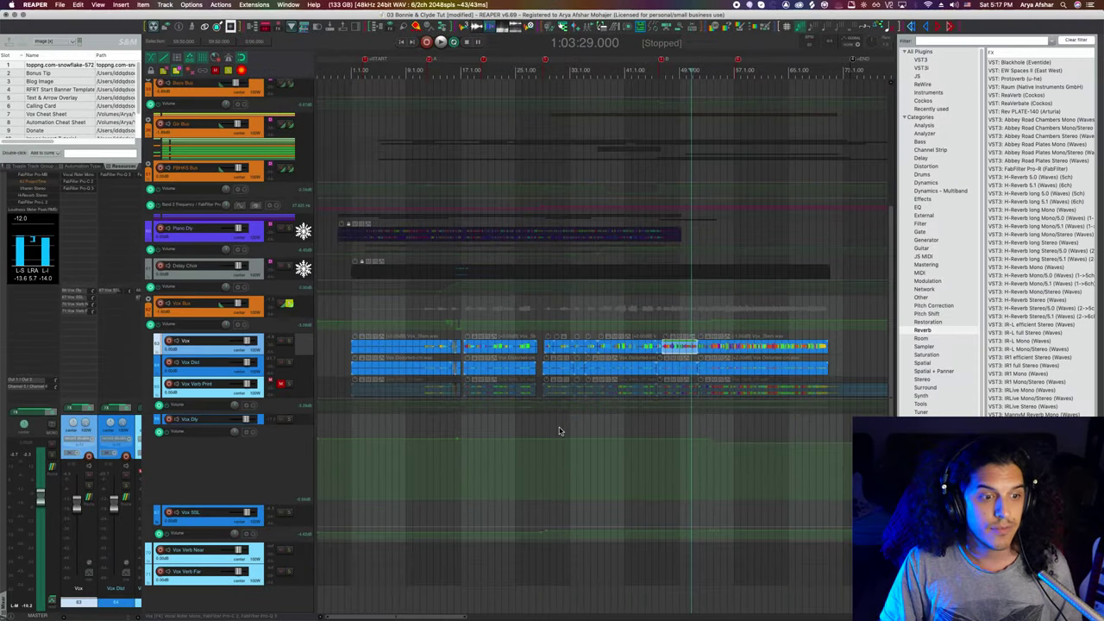
scroll(650, 148, down, 5)
scroll(432, 185, down, 3)
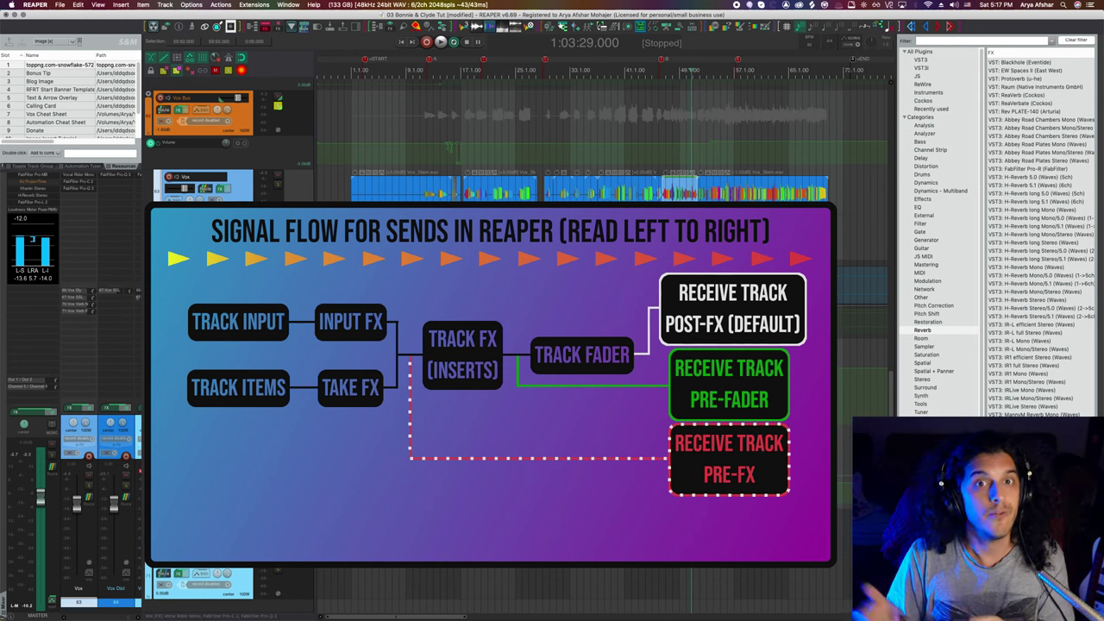
- Select Vox Verb Near and Far and float their ReEQ, ReaGate and Raum windows
key(Down)
click(246, 586)
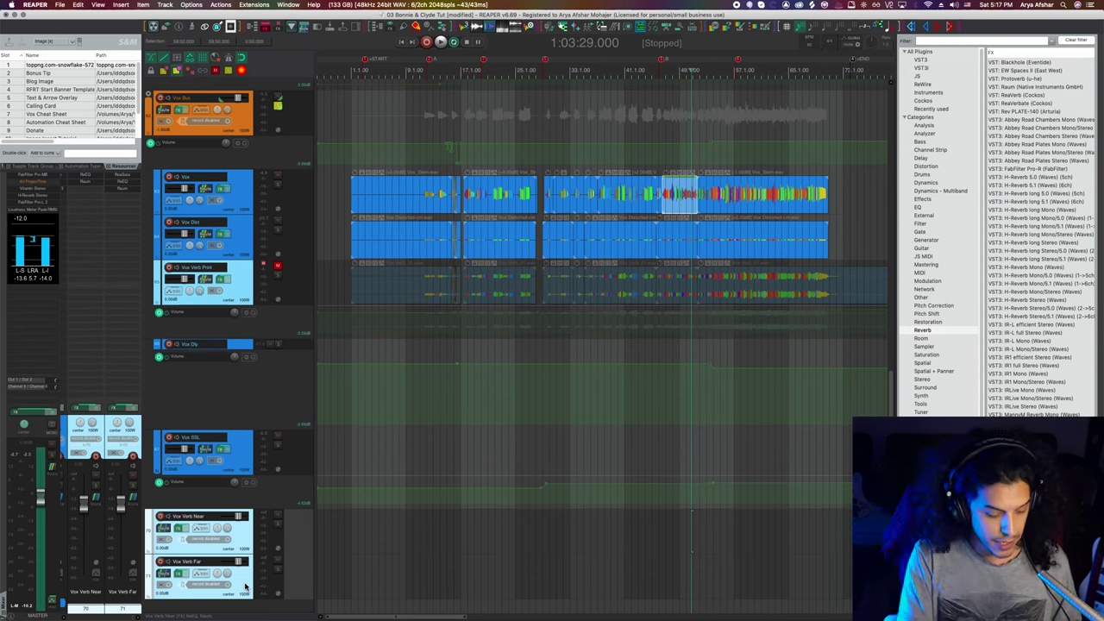
key(shift+f)
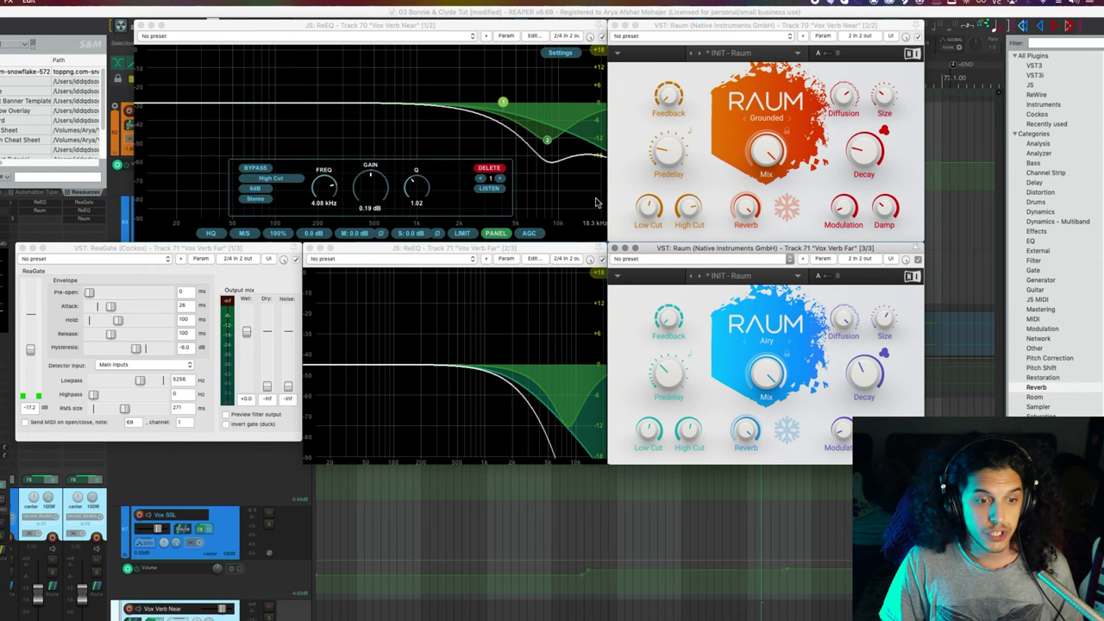
mouse_move(548, 147)
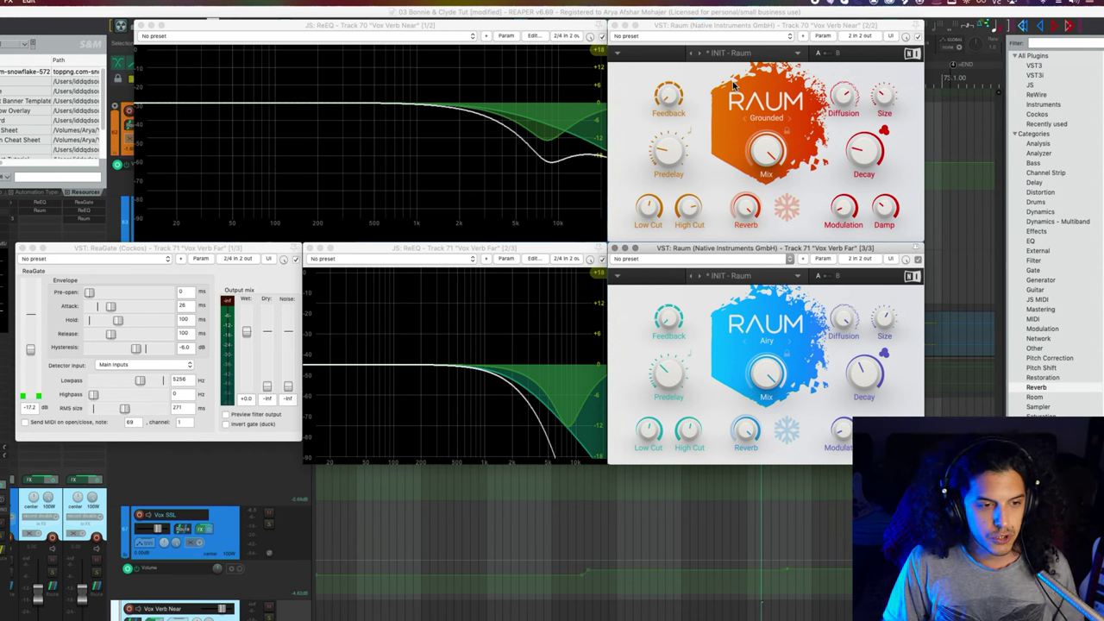
mouse_move(671, 154)
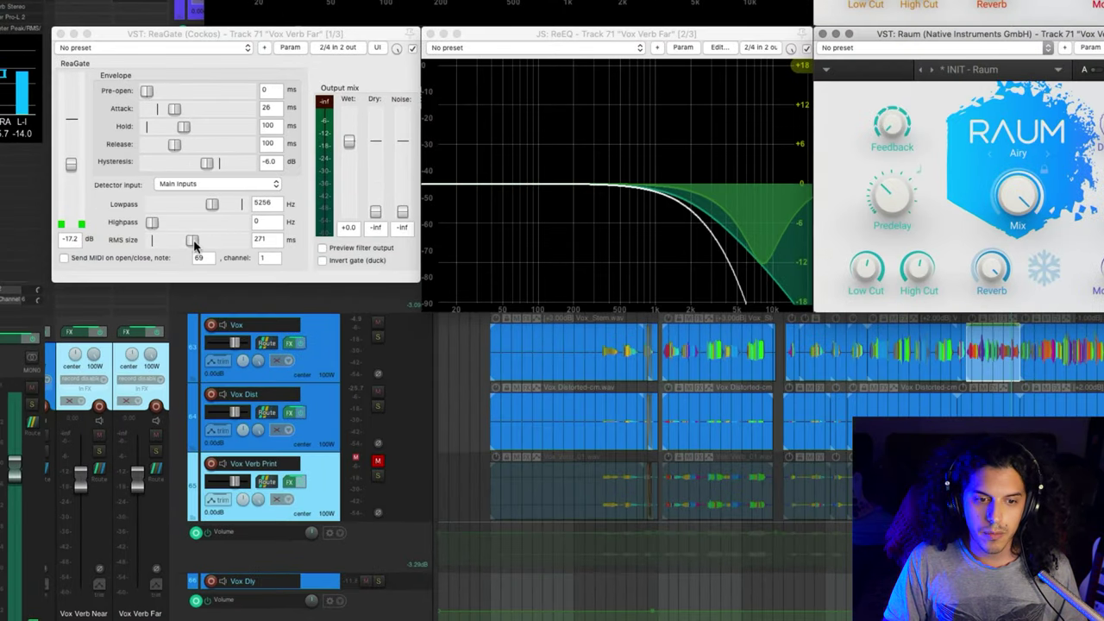
- Zoom the arrange view in on the vocal items
key(z)
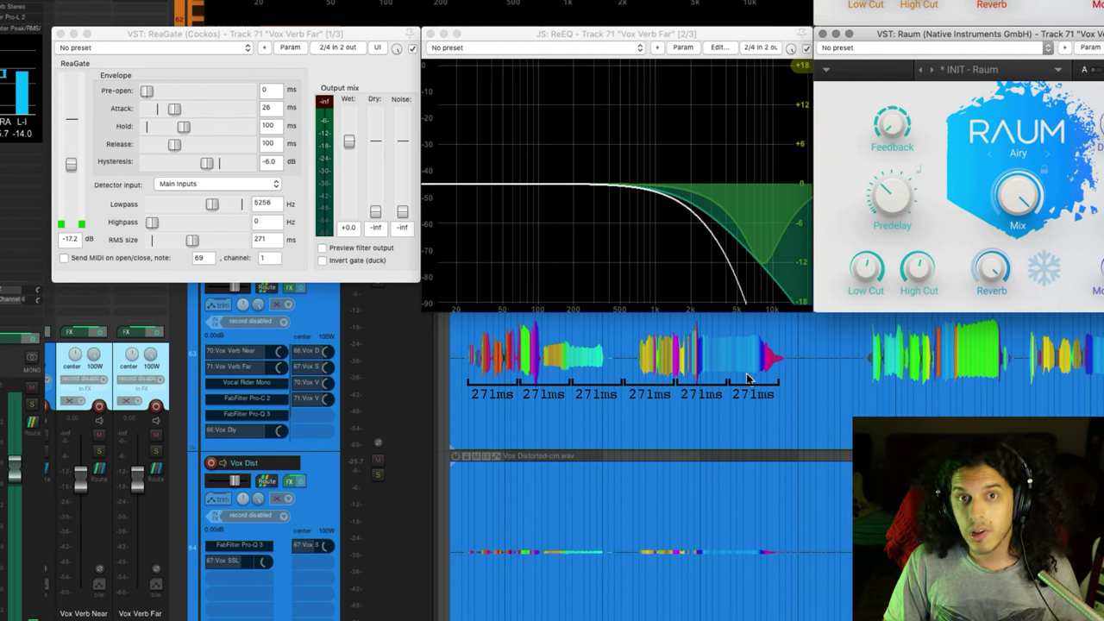
- Scroll the arrange view left toward a wider view of the vocal
scroll(751, 377, left, 3)
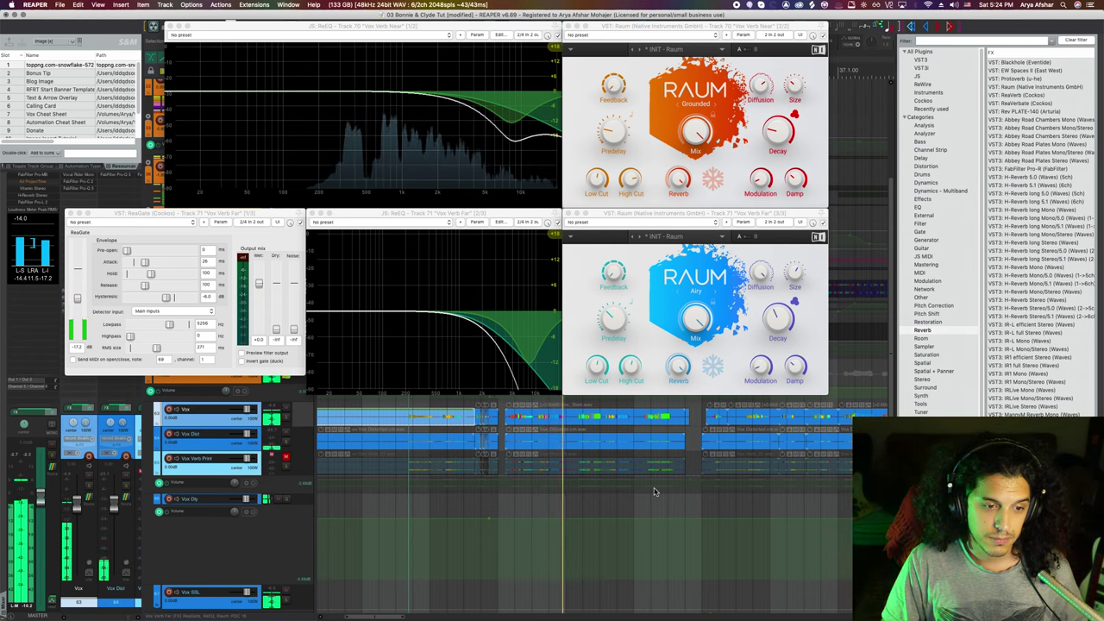
scroll(654, 490, right, 2)
scroll(654, 488, right, 1)
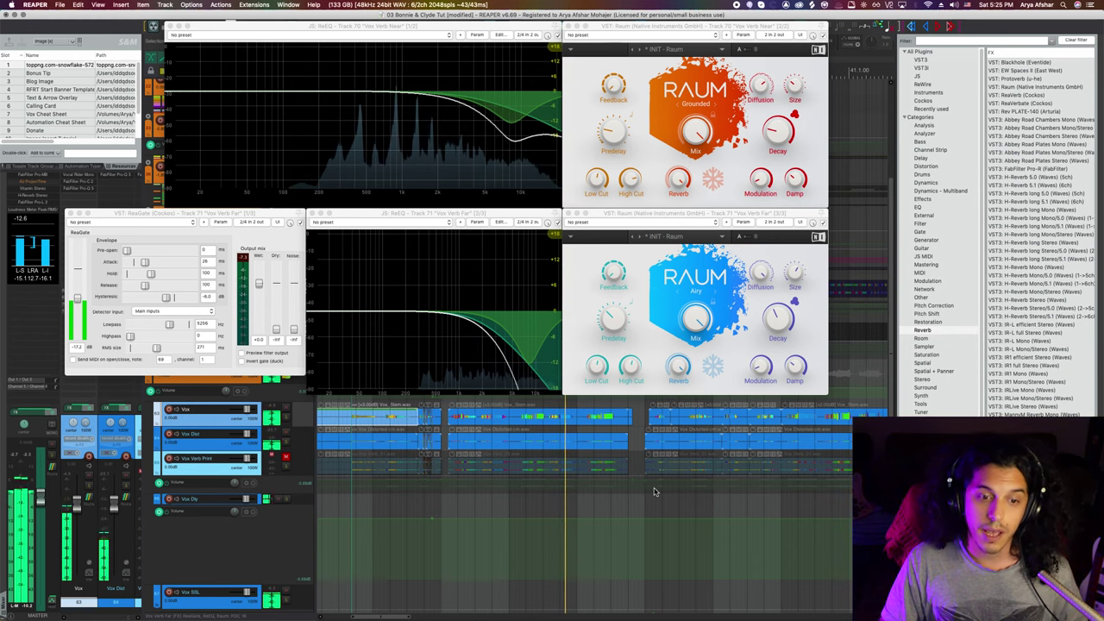
scroll(654, 492, right, 3)
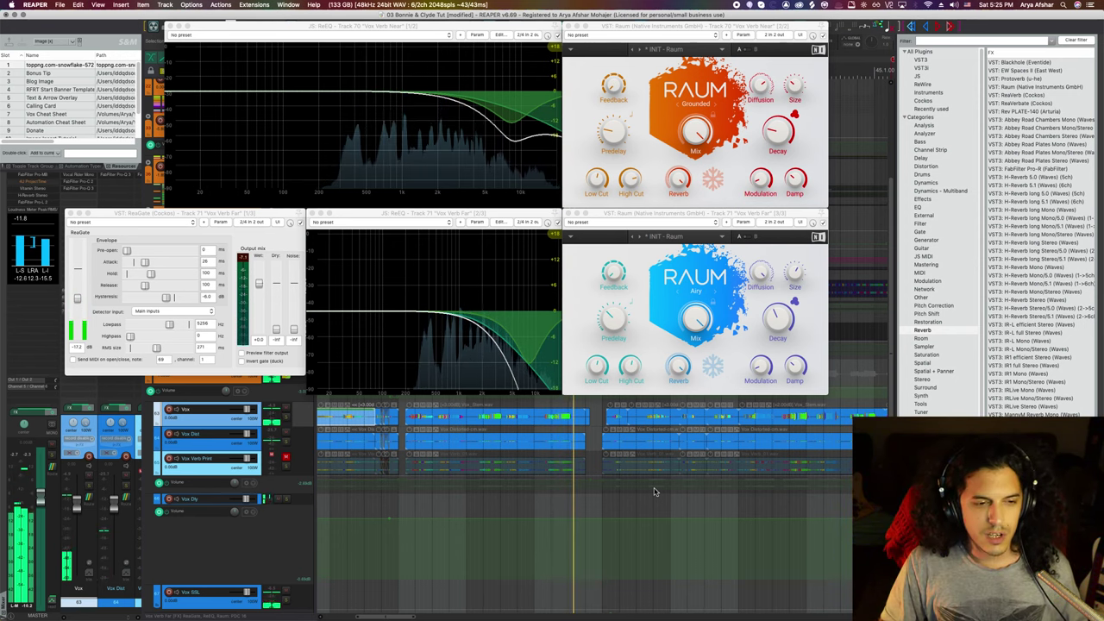
scroll(654, 491, down, 3)
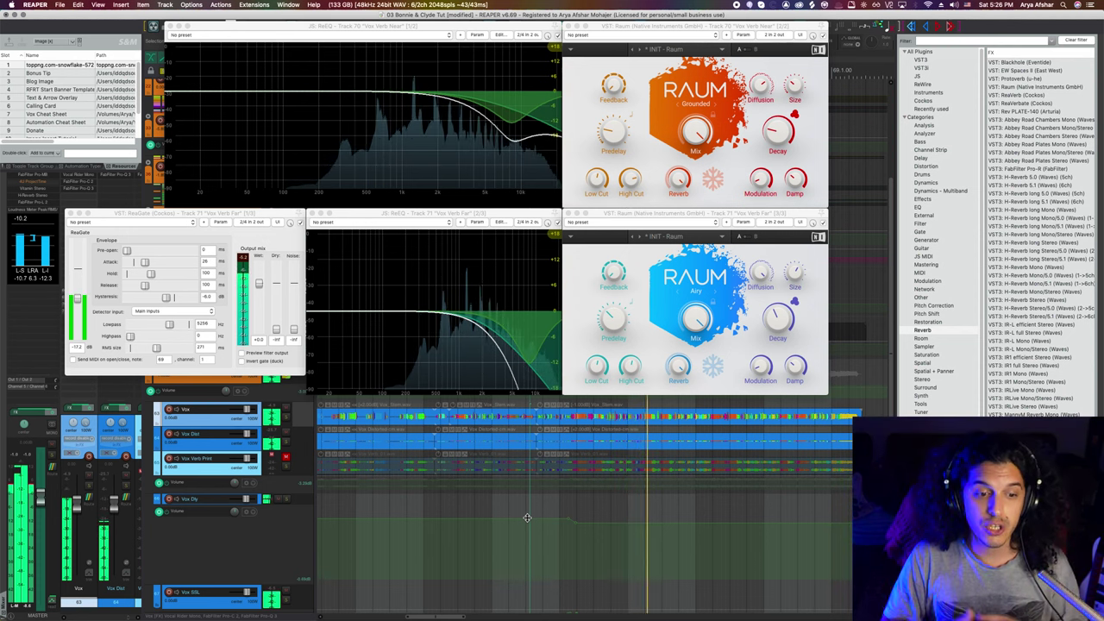
- Stop playback
key(space)
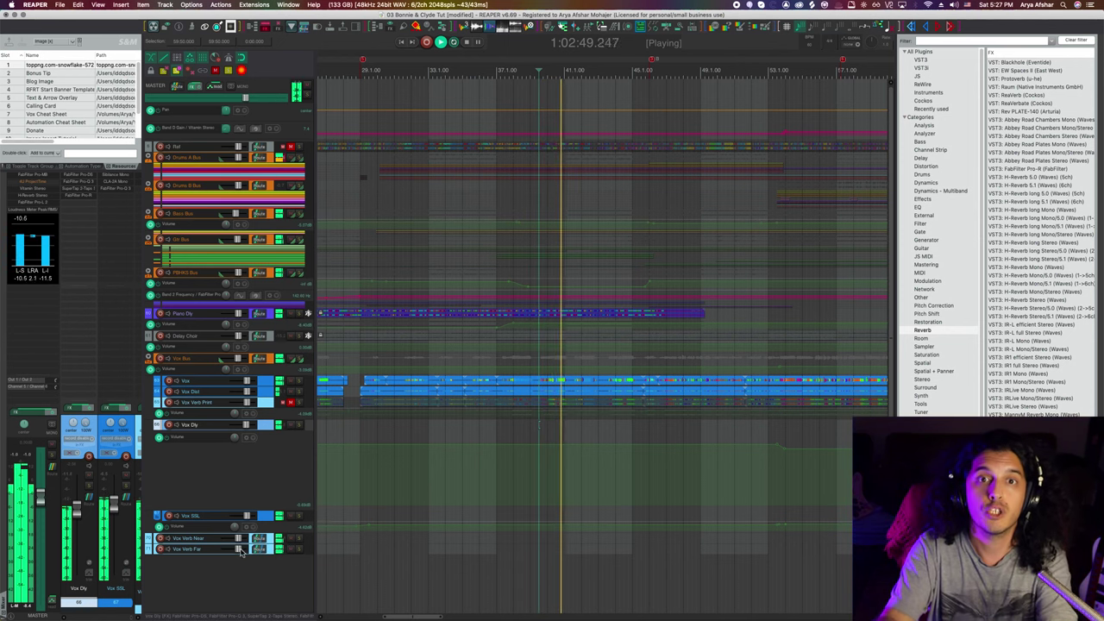
- Show the volume envelope lane for Vox Verb Near
click(267, 544)
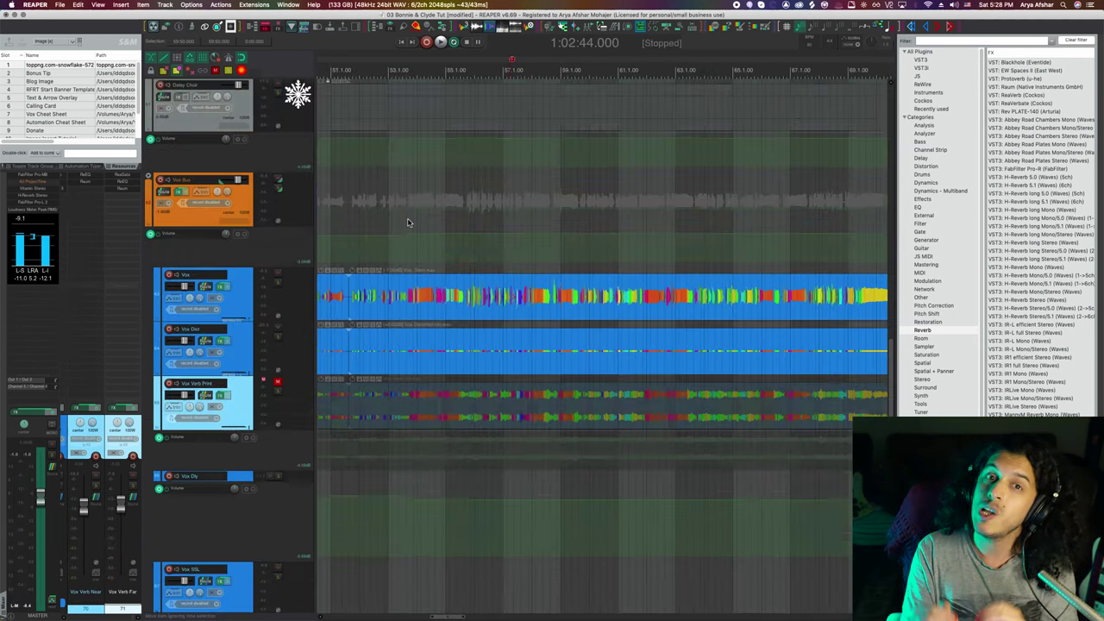
scroll(409, 223, down, 5)
click(426, 558)
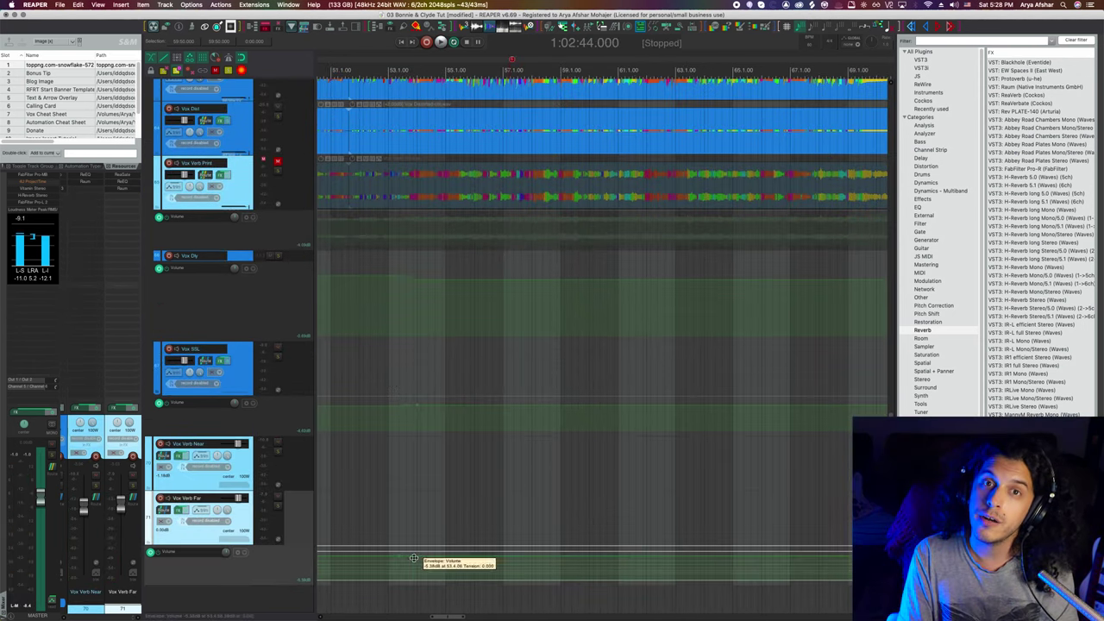
click(211, 485)
key(v)
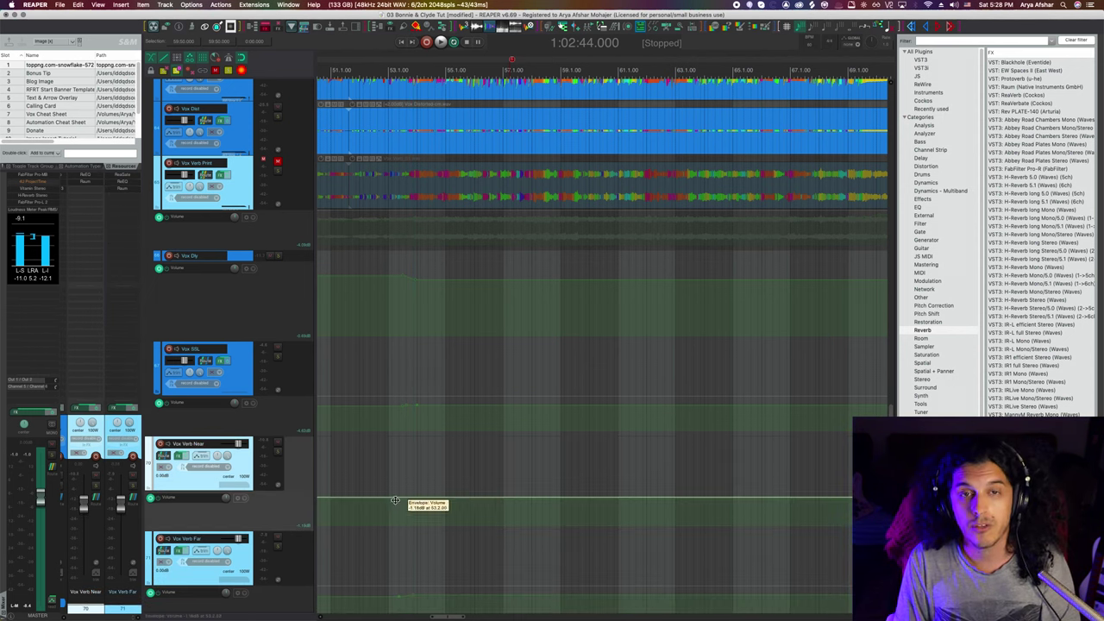
- Add a ReaGate Threshold envelope on Vox Verb Far and lower it slightly
click(181, 583)
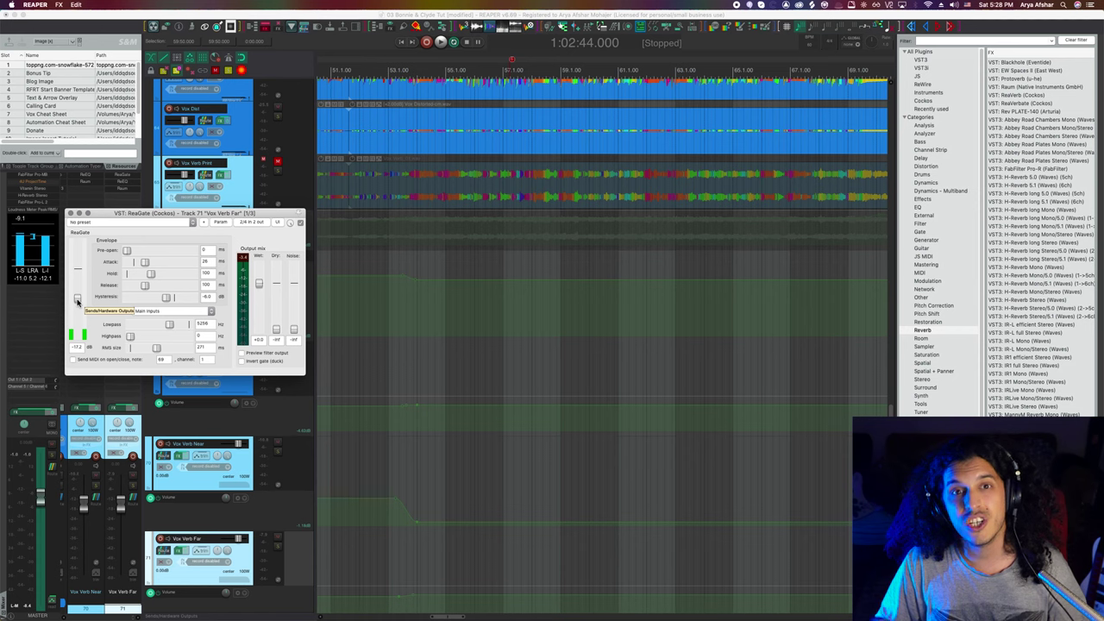
click(228, 226)
click(270, 242)
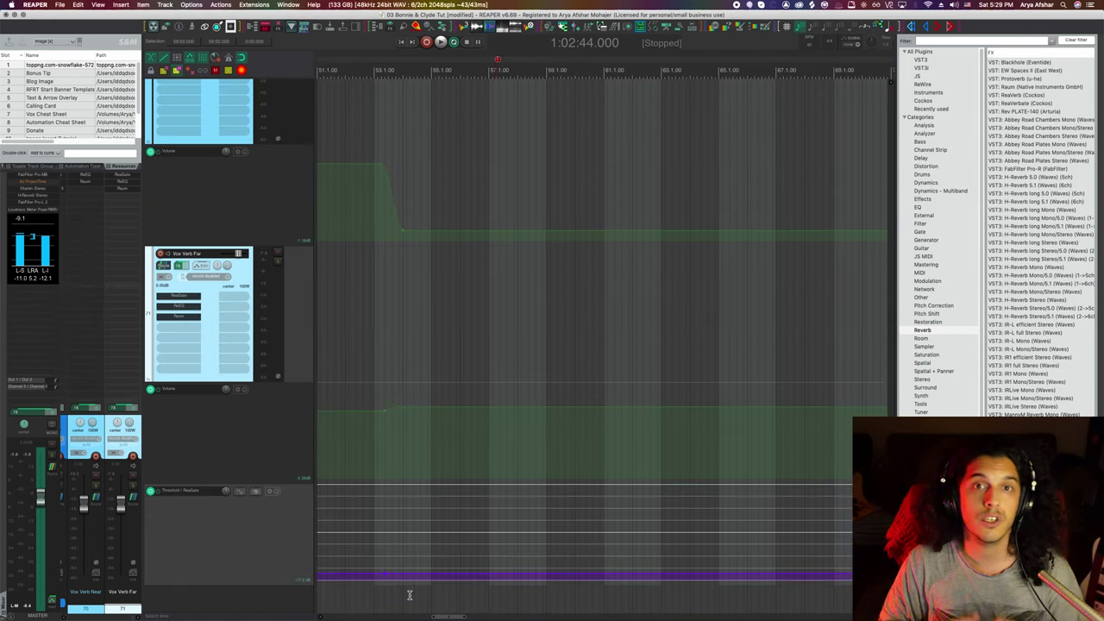
drag(413, 577, 419, 581)
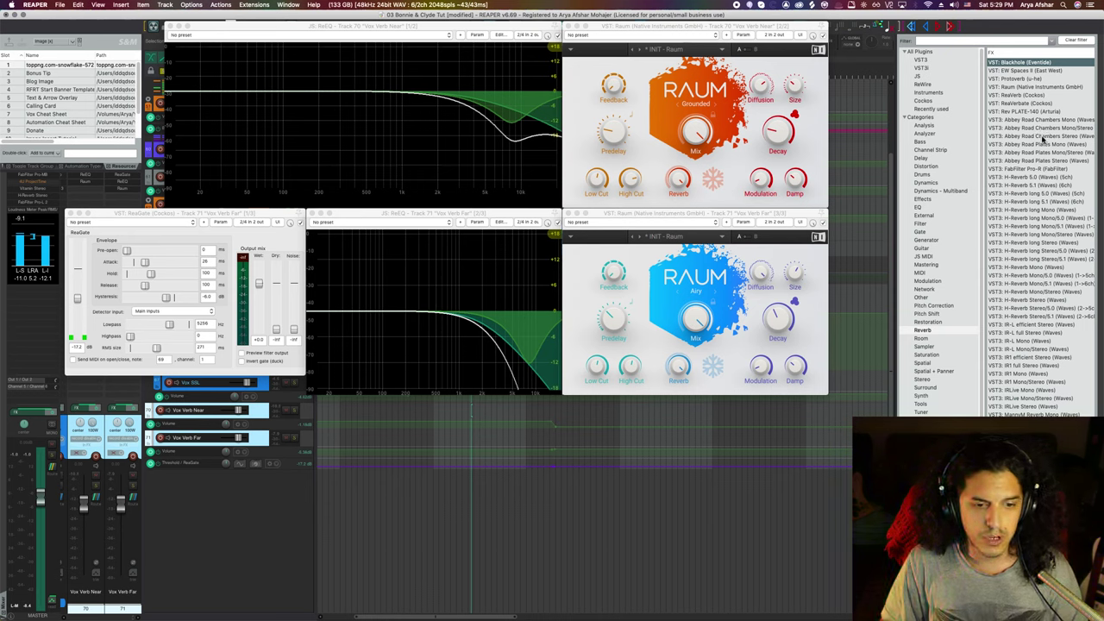
- Browse Abbey Road Chambers Stereo and EW Spaces II in the reverb FX browser
click(1042, 136)
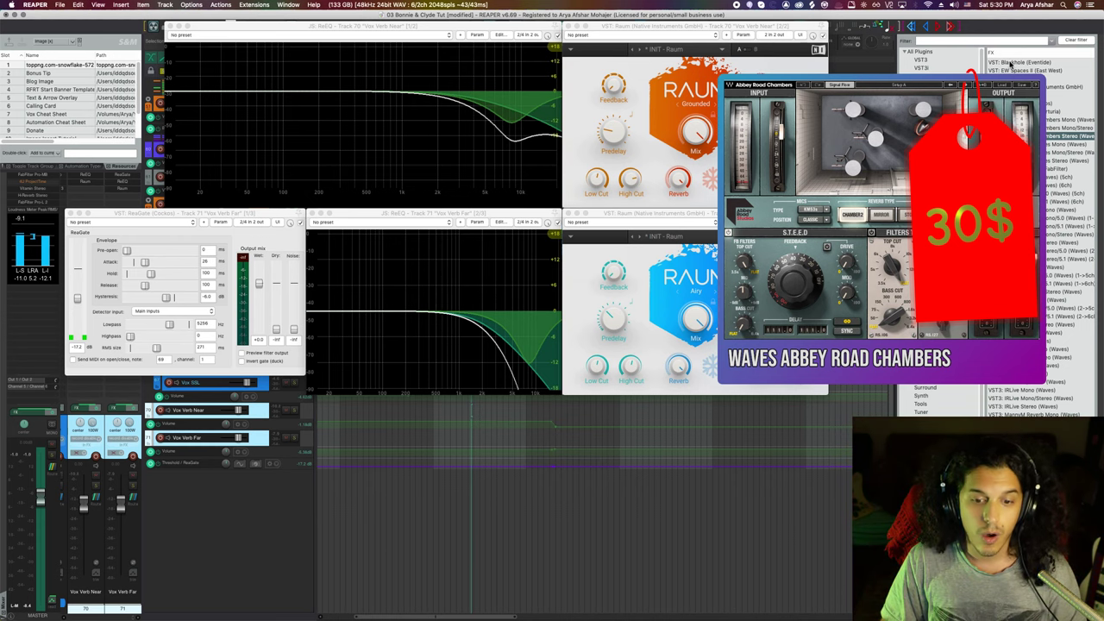
click(1013, 70)
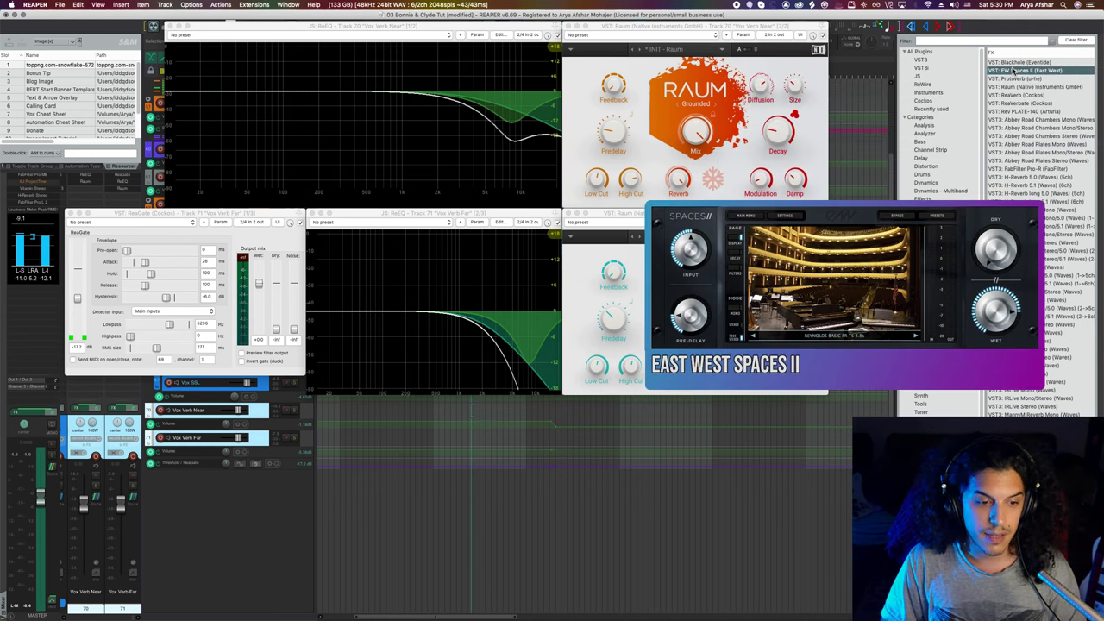